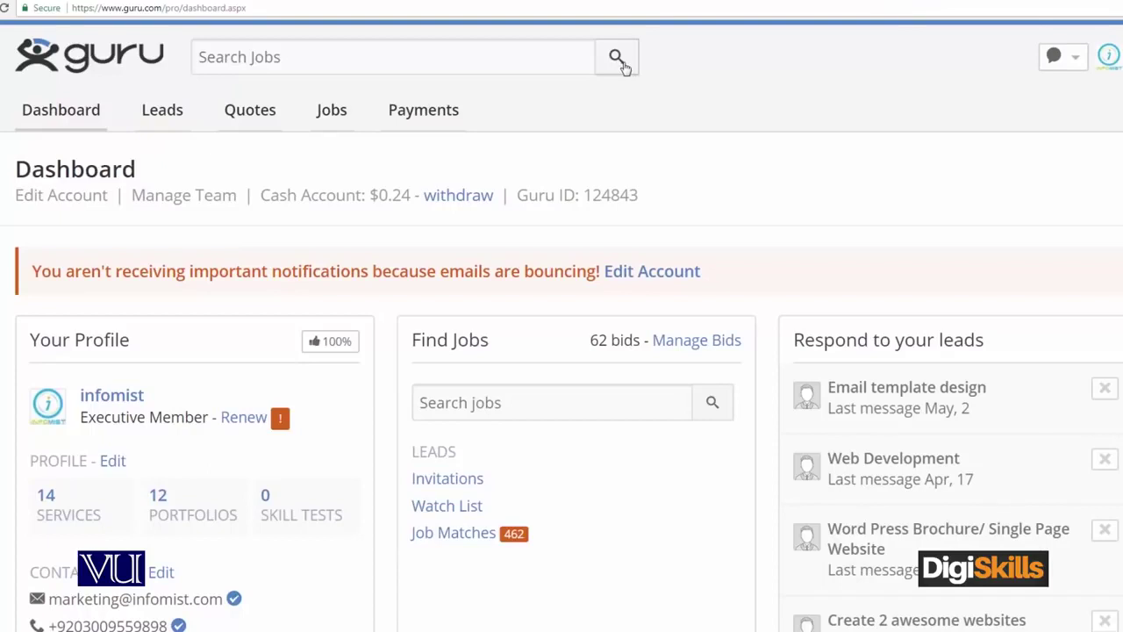
Step: Search all jobs, filter to Programming & Dev, and scroll to the Website development job
click(621, 67)
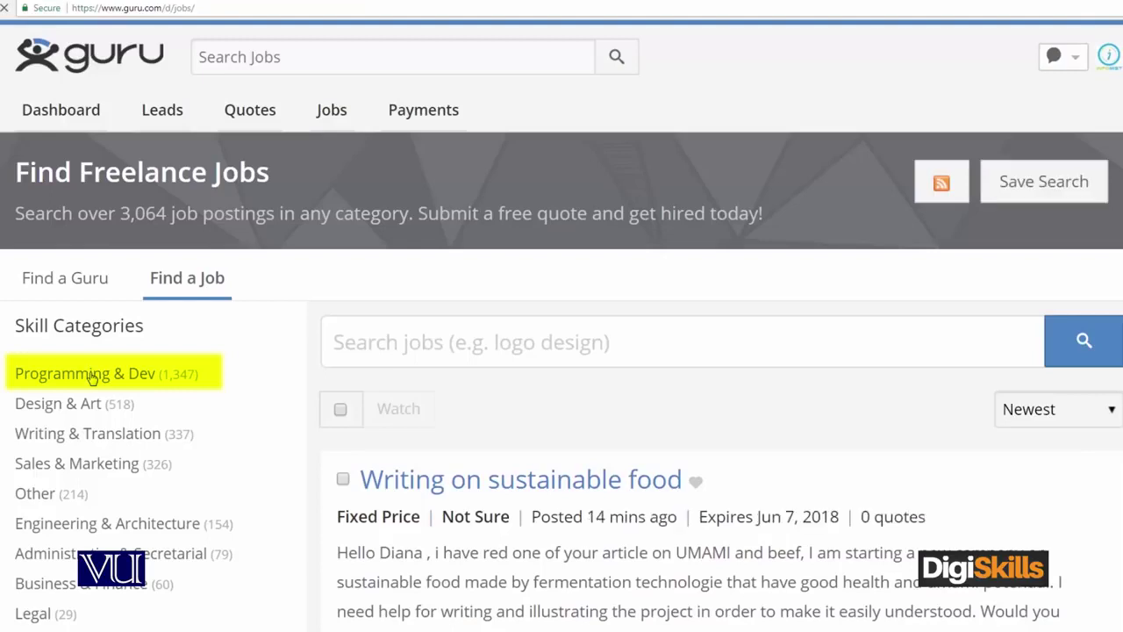
click(91, 383)
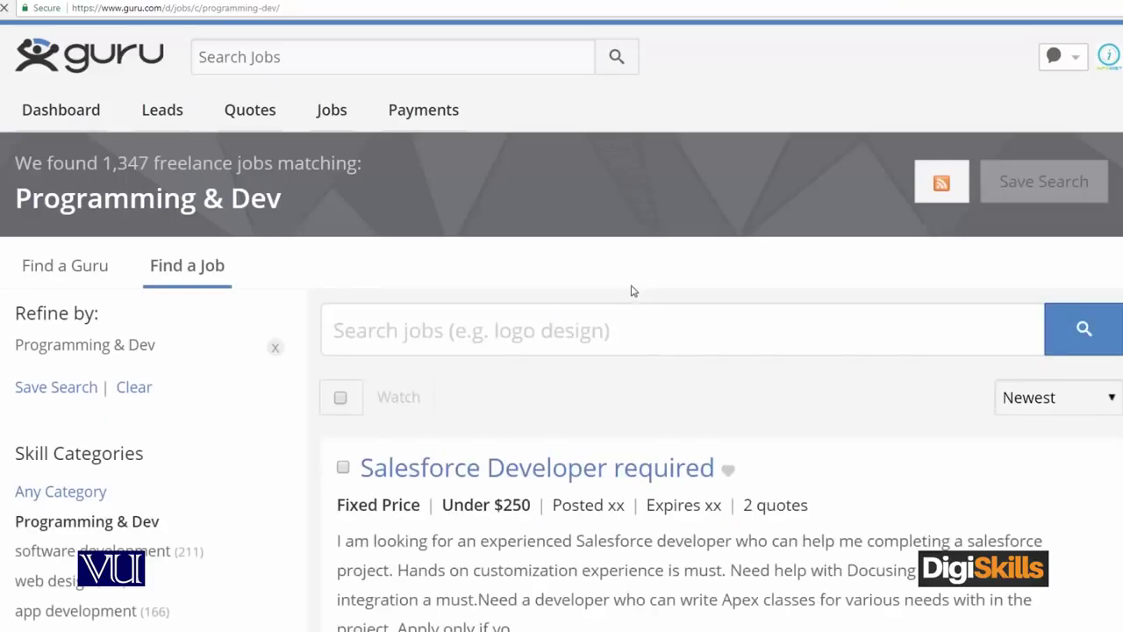
scroll(632, 290, down, 4)
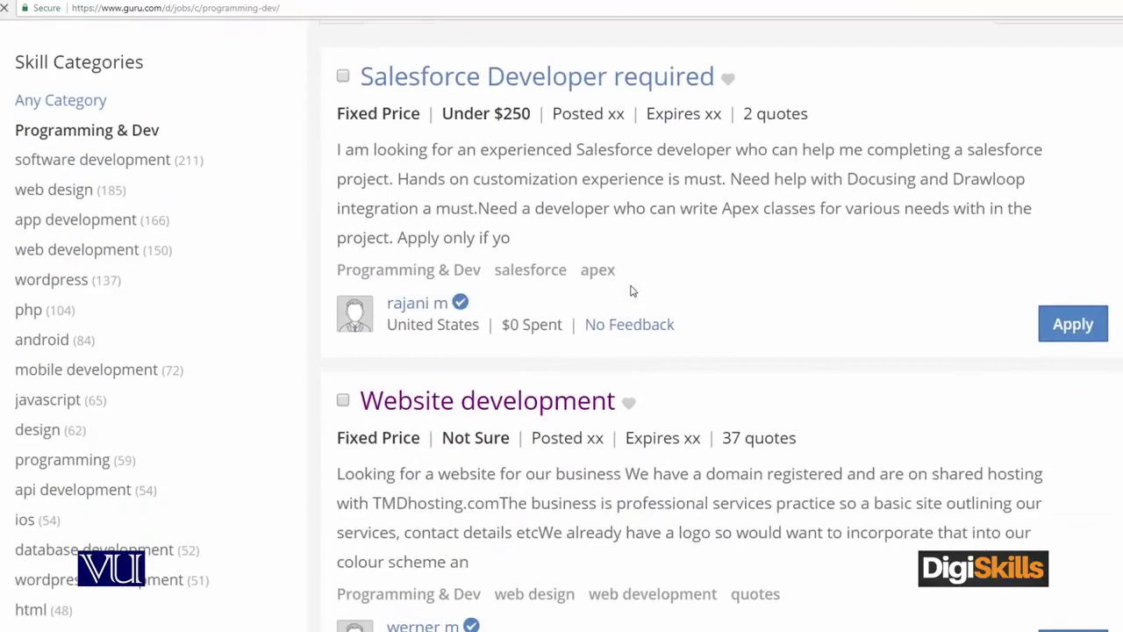
scroll(631, 291, down, 6)
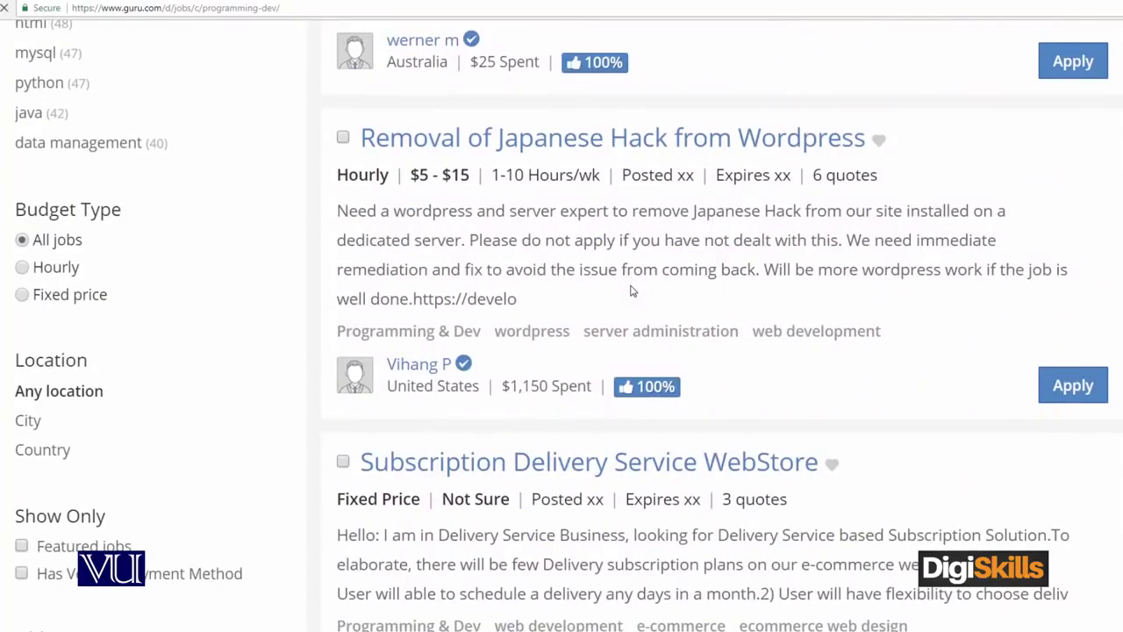
scroll(632, 290, down, 1)
scroll(632, 290, down, 4)
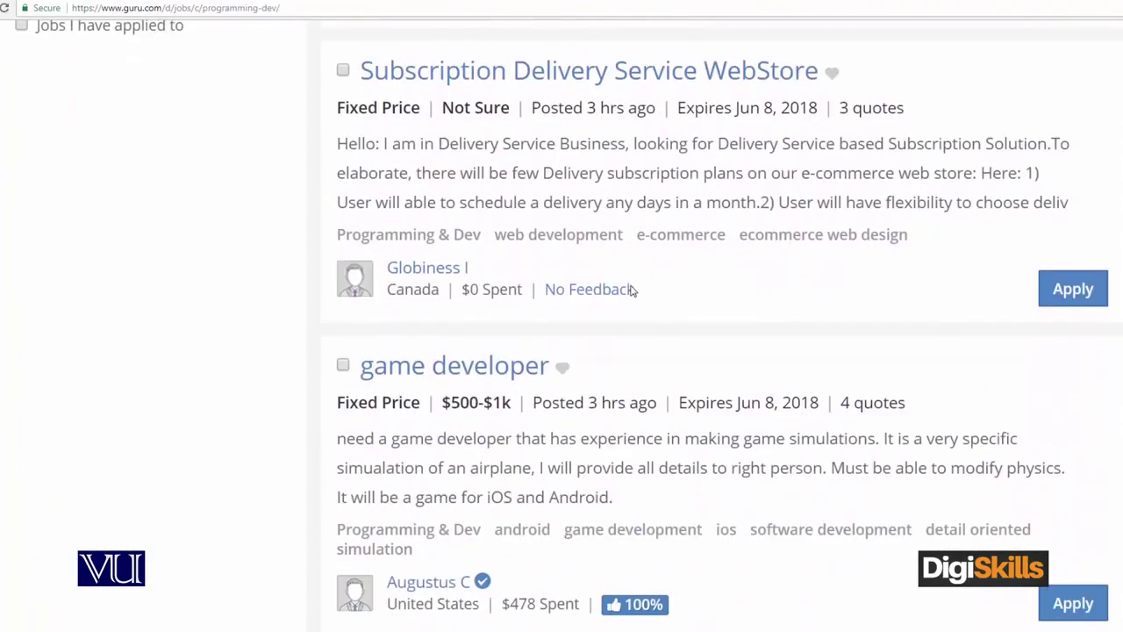
scroll(631, 291, up, 1)
scroll(630, 289, up, 8)
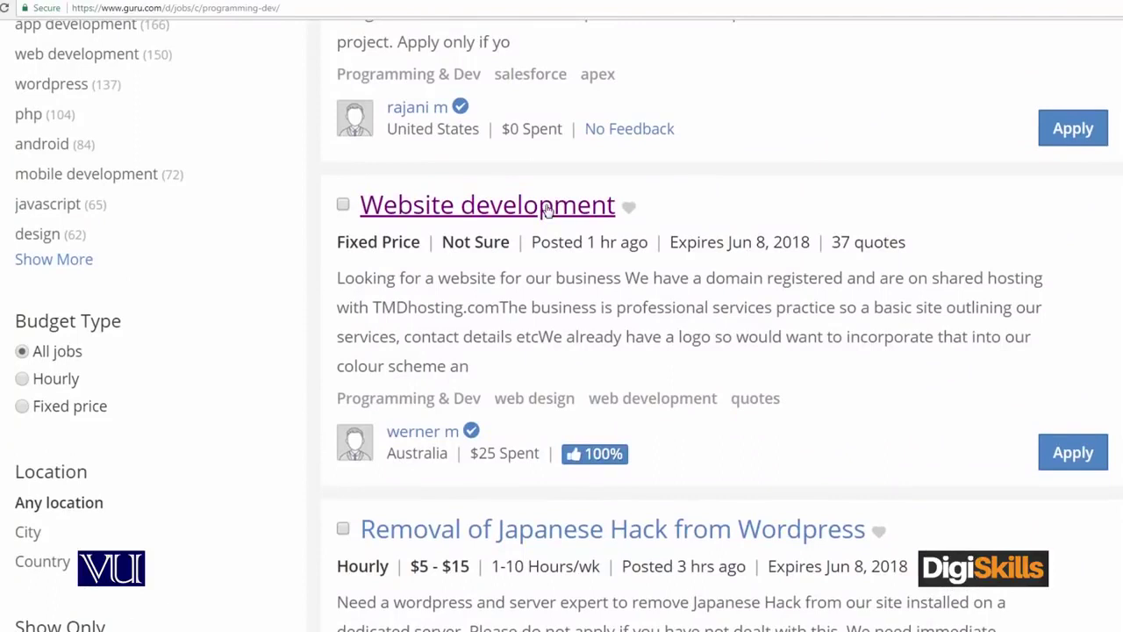
Step: Open the Website development job's link options and scroll through its full job details
right_click(547, 209)
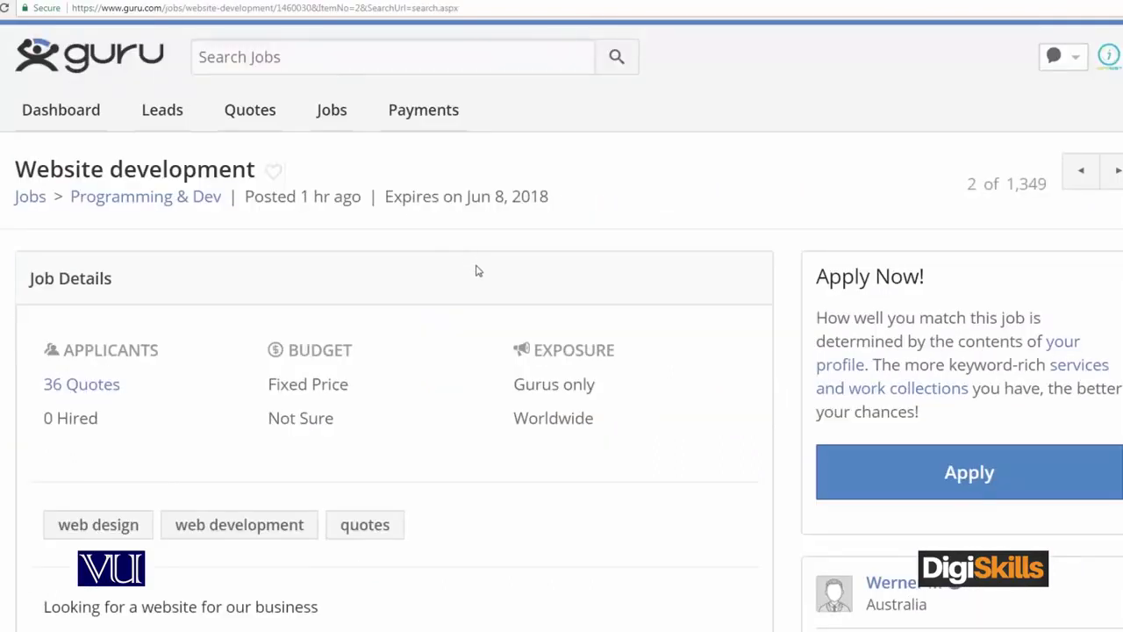
scroll(478, 271, down, 2)
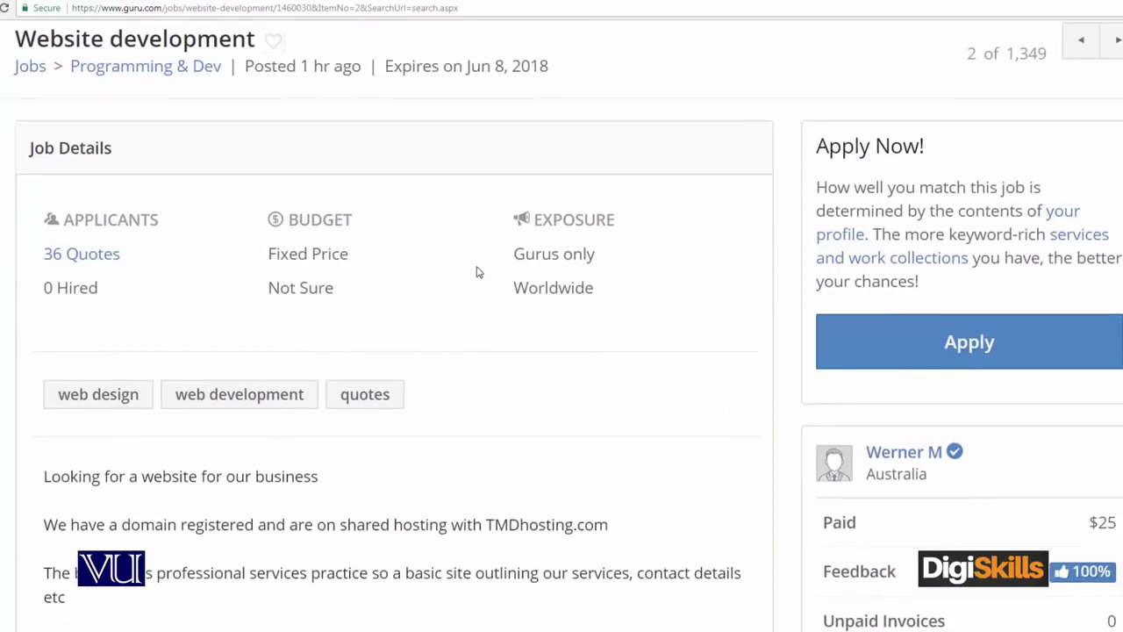
scroll(478, 271, down, 3)
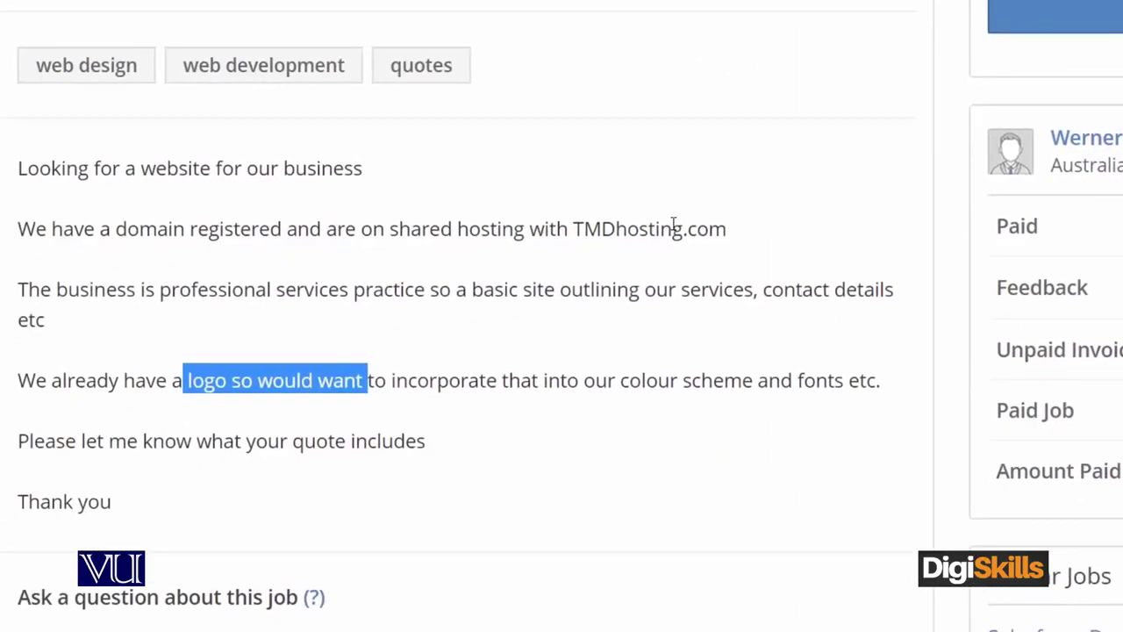
scroll(674, 223, up, 2)
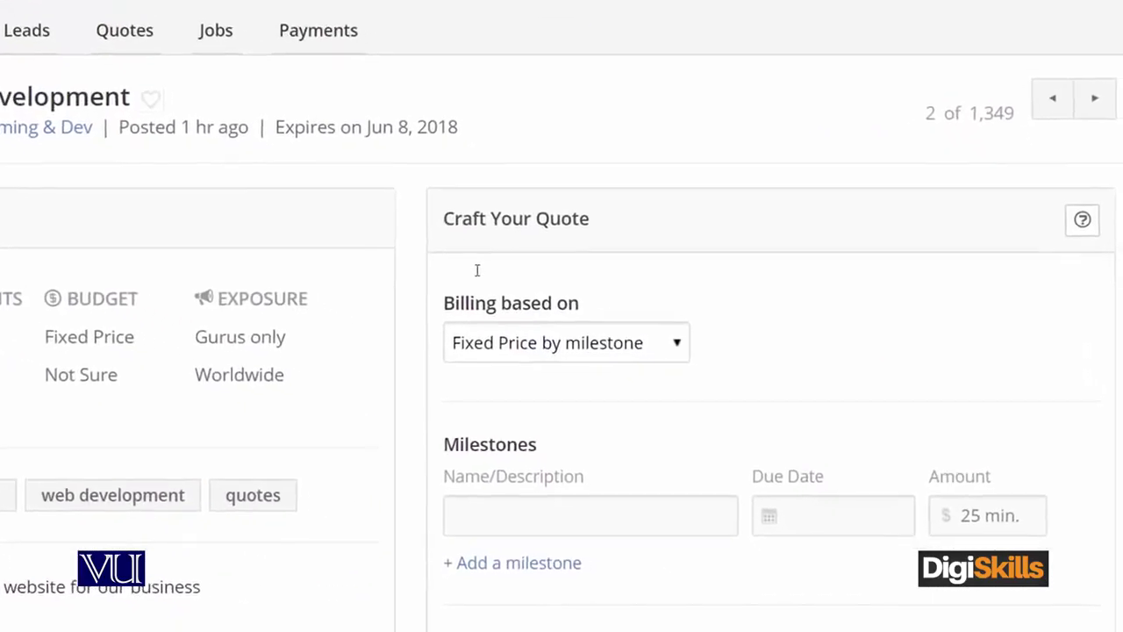
Step: Name the milestone 'Complete Website Development'
key(Tab)
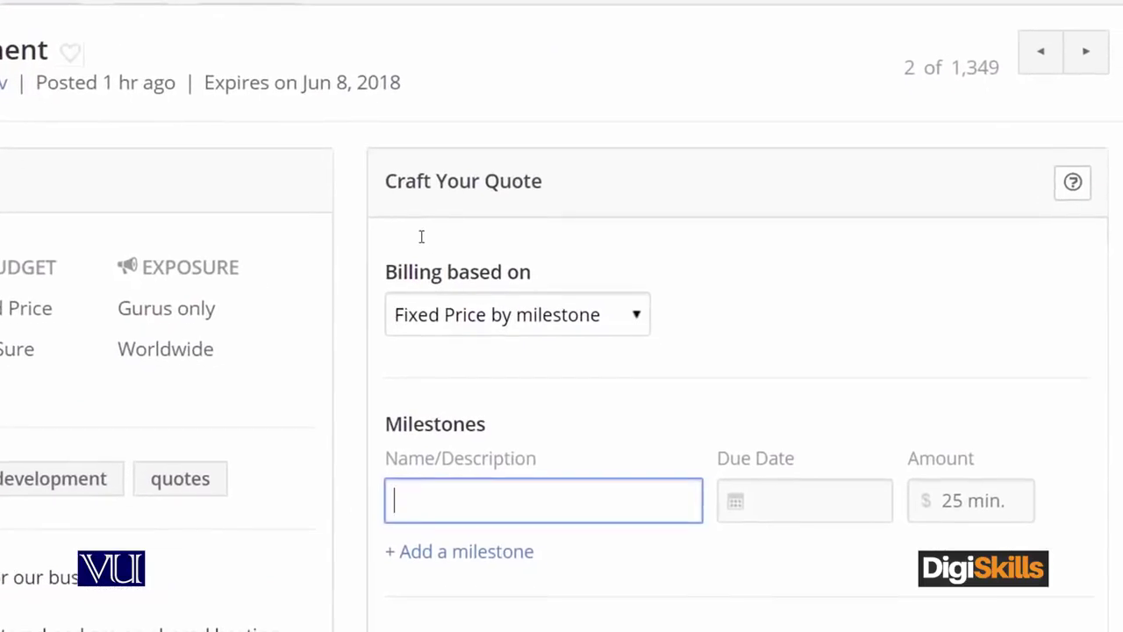
text(Complete)
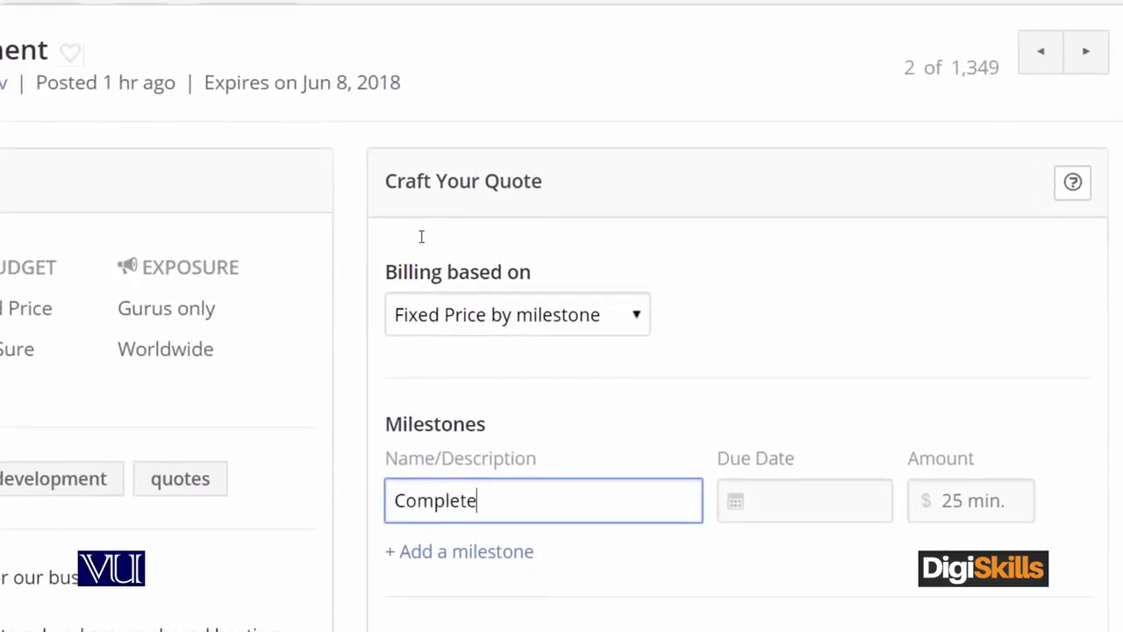
text( Websiu)
key(BackSpace)
text(iut)
key(BackSpace)
key(BackSpace)
text(te D)
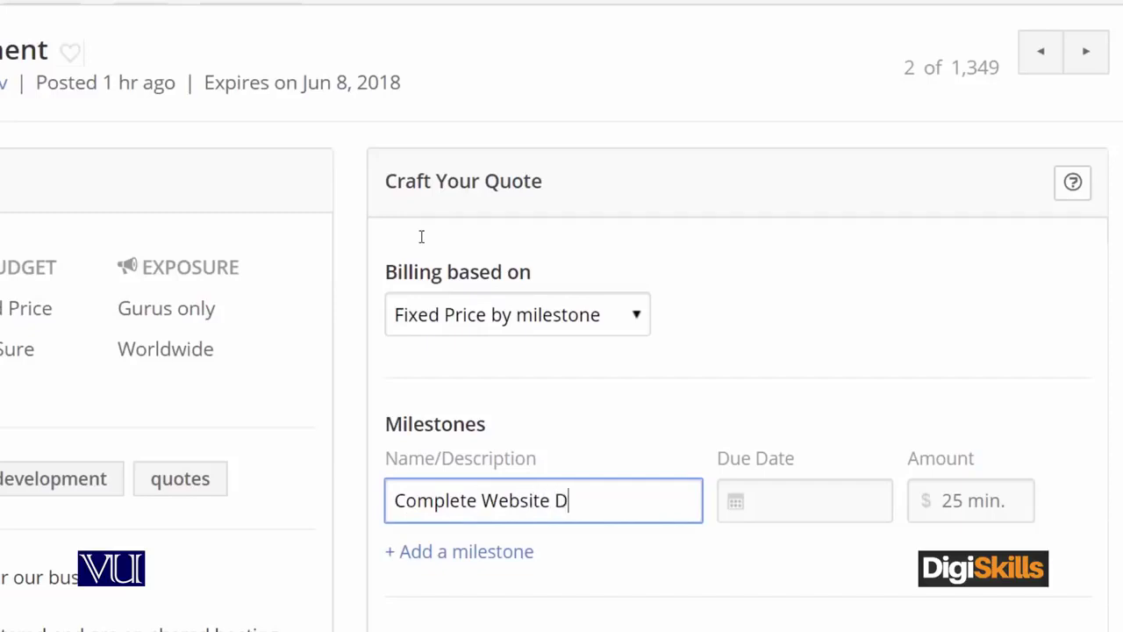
text(evelopment)
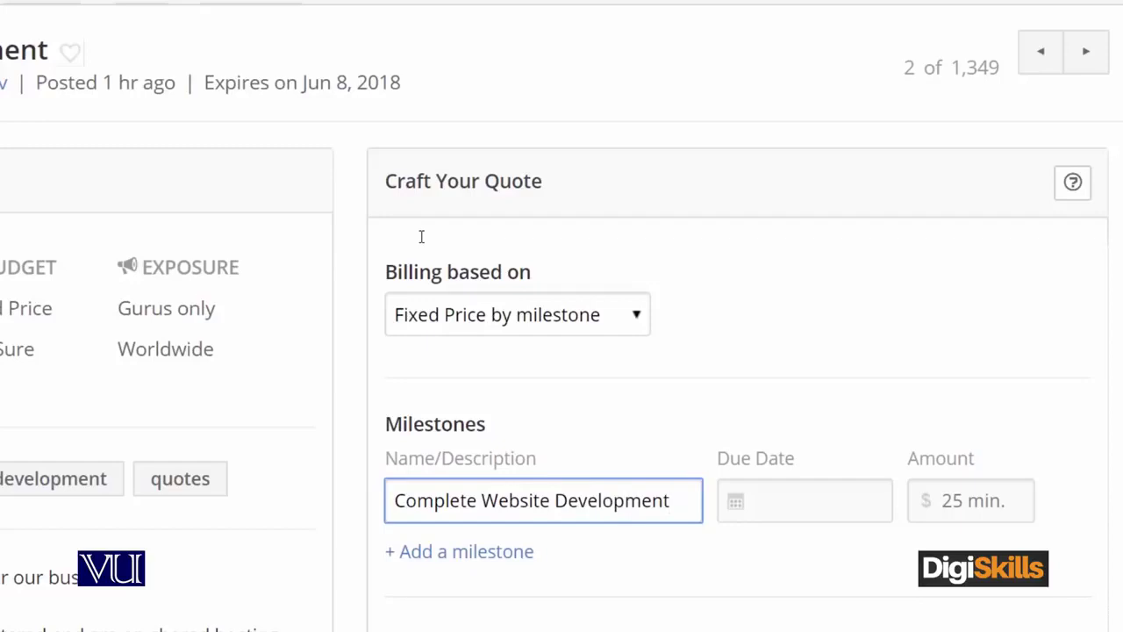
Step: Set the milestone due date to May 11, 2018 and amount to 250, then start the Scope of Work
key(Tab)
scroll(421, 236, down, 2)
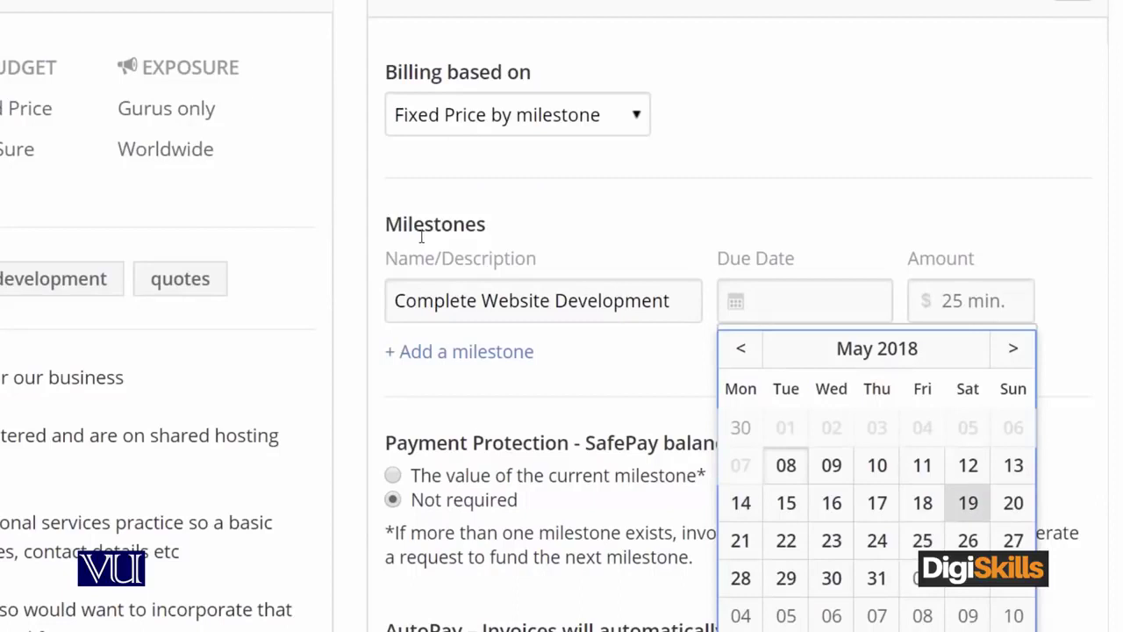
key(Return)
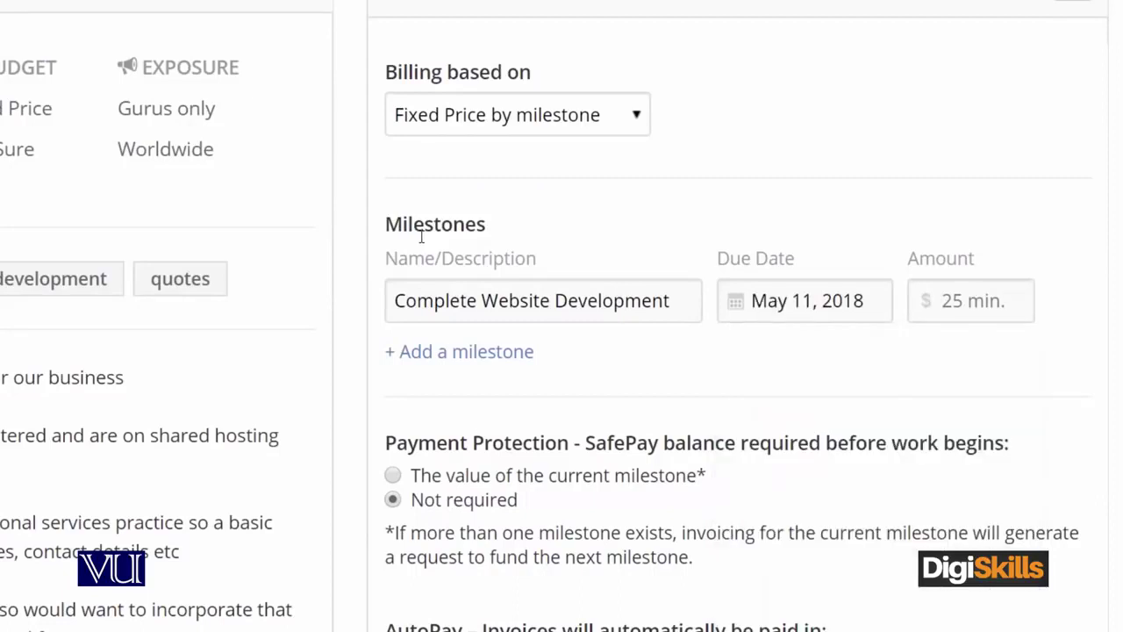
key(Tab)
text(250)
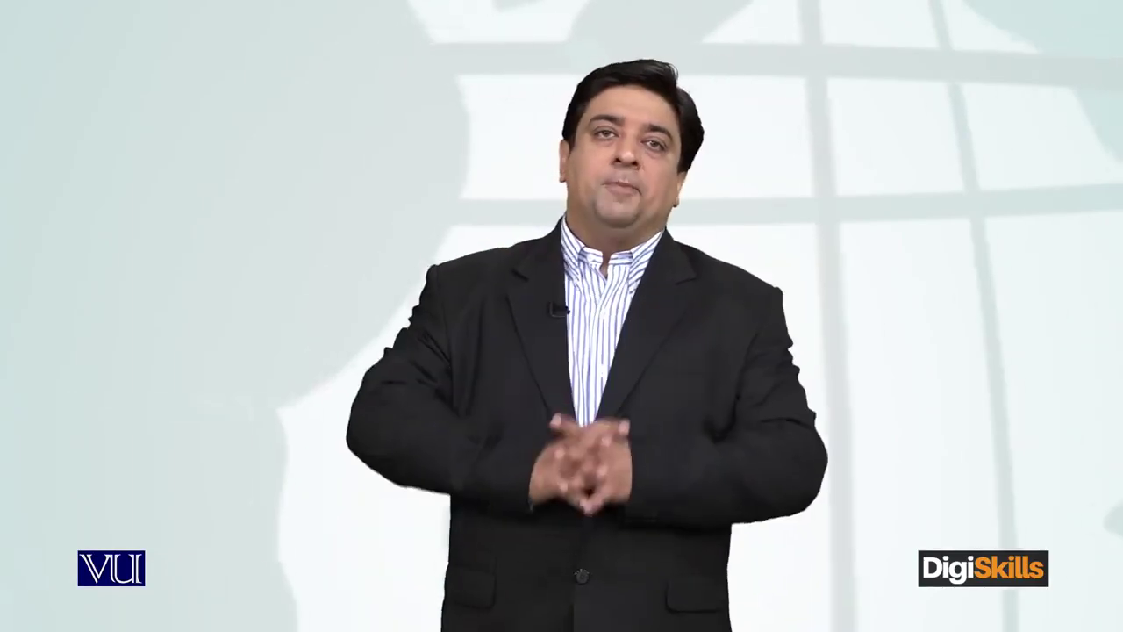
text(Werner)
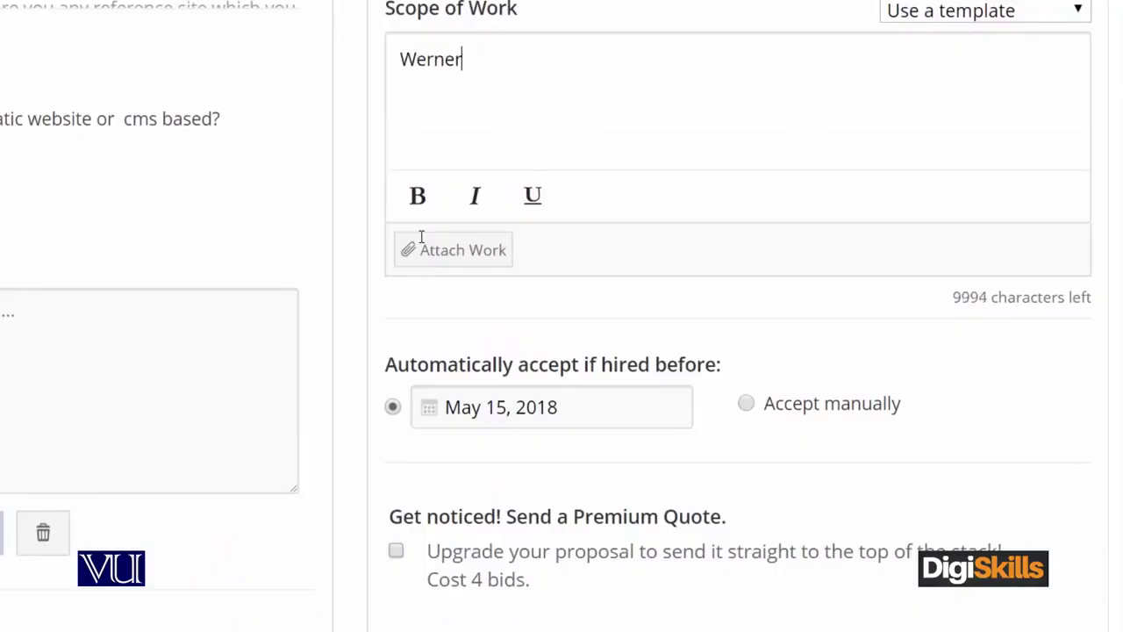
Step: Greet the client with 'Dear' and write the opening paragraph responding to their project and citing expertise
key(Return)
text(Dear)
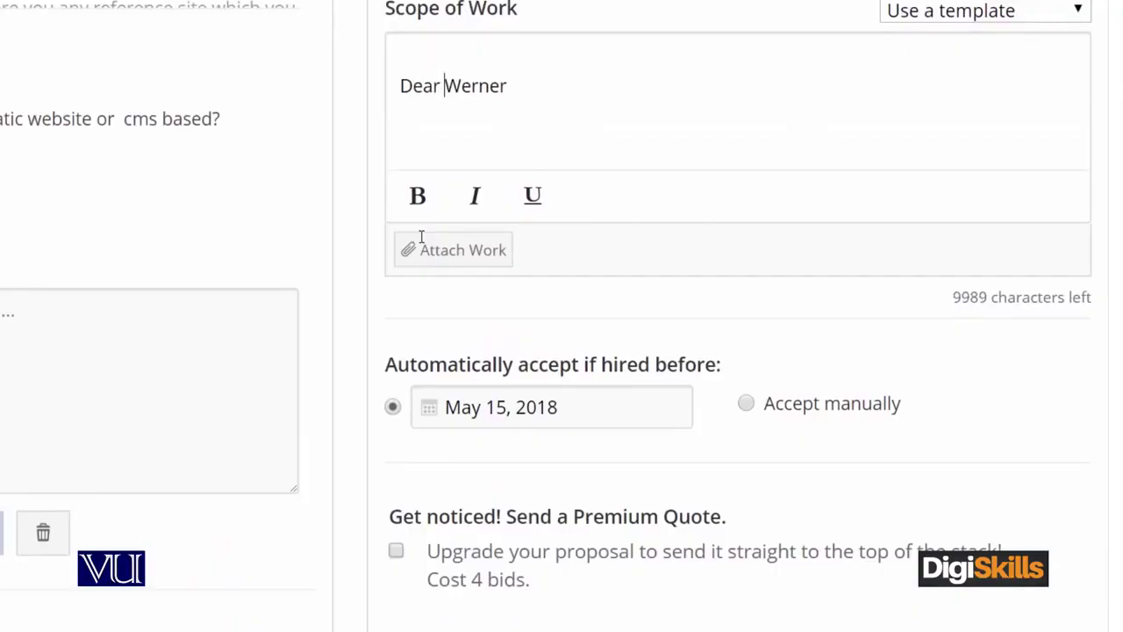
key(Home)
key(BackSpace)
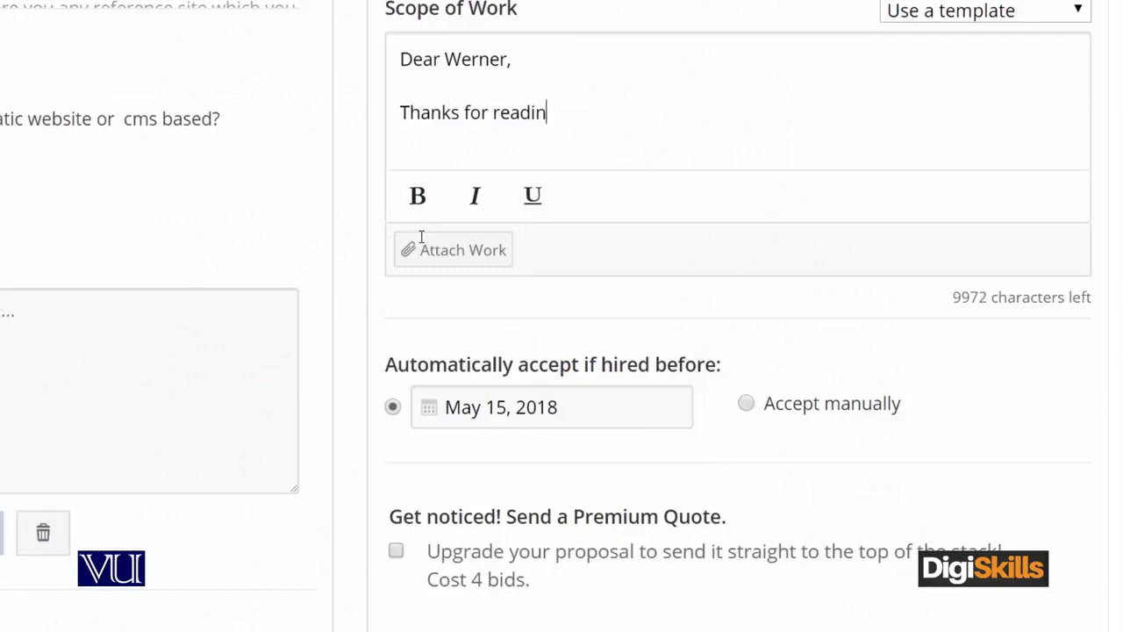
text(g my respomn)
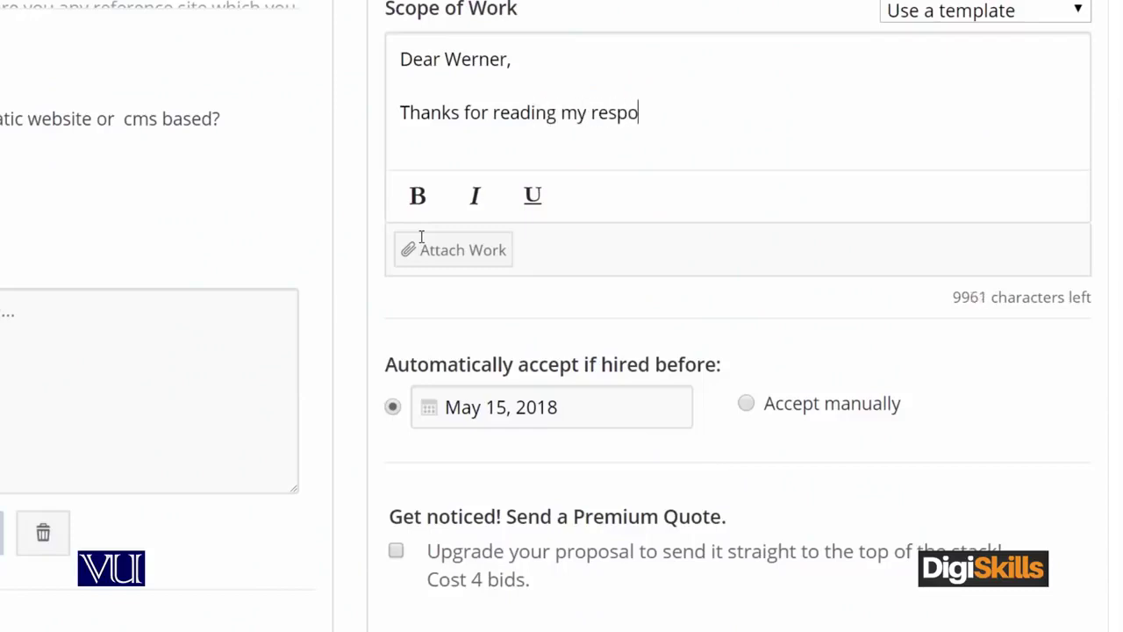
key(BackSpace)
key(BackSpace)
text(nse to your prokj)
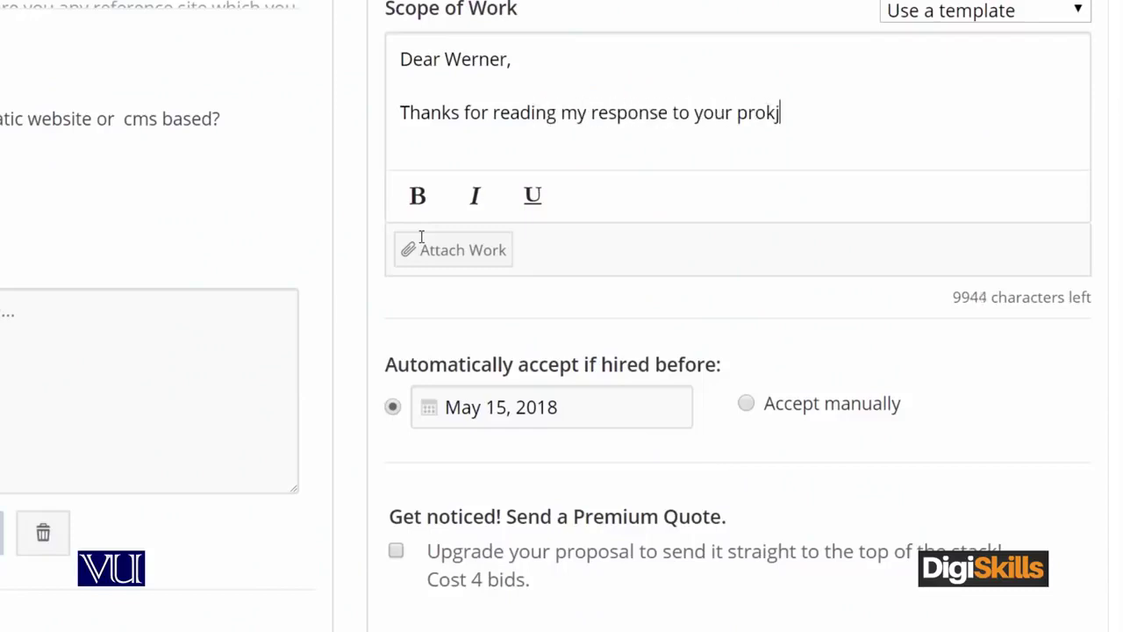
key(BackSpace)
text(ject)
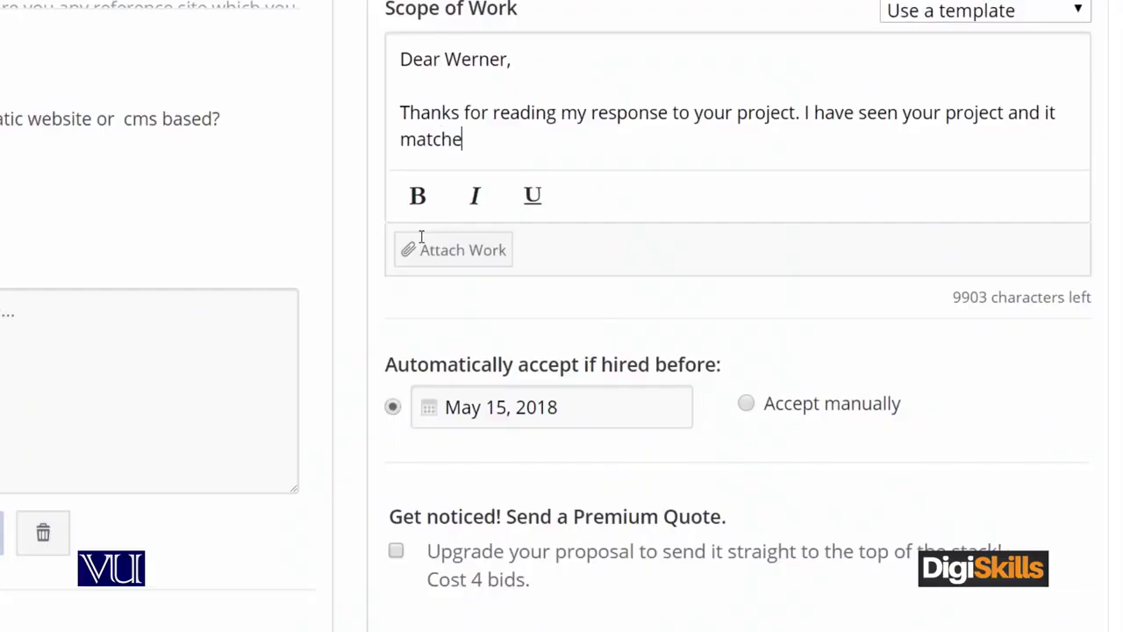
text(s my expertise.)
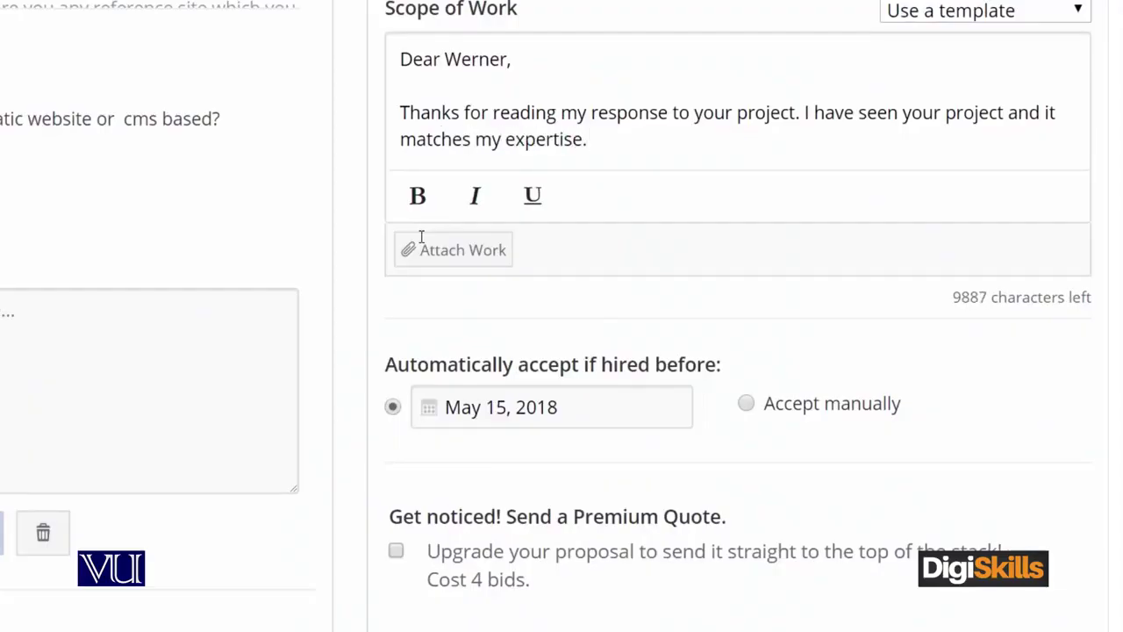
Step: Add a paragraph promising a Wordpress site within 3 business days and a free home page mockup within 24 hours
key(Return)
key(Return)
text(I can cr)
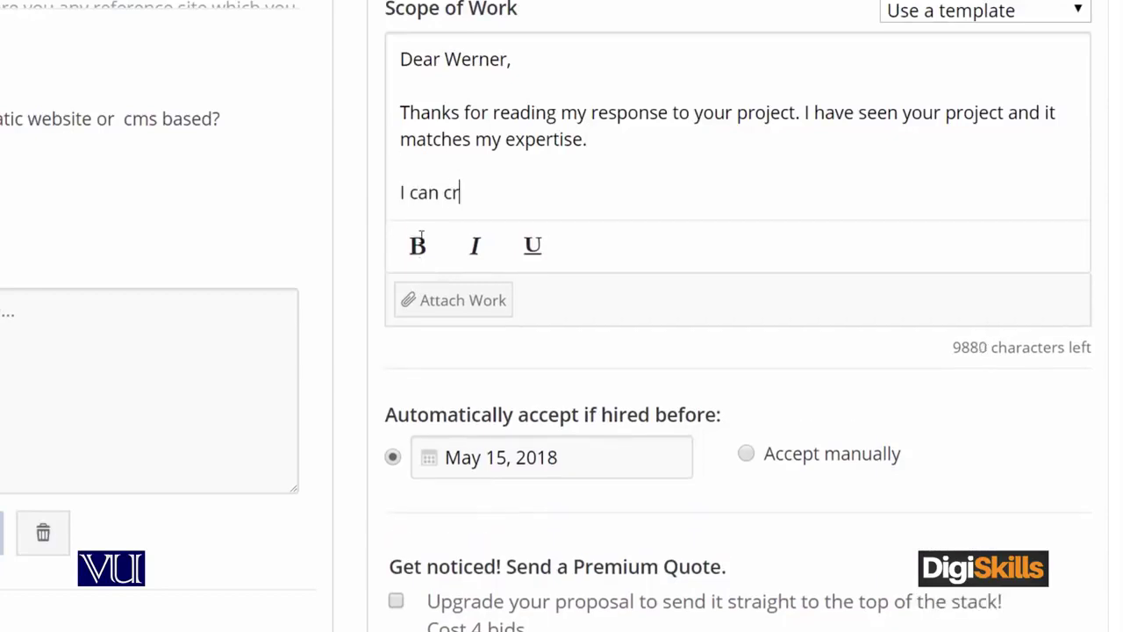
text(eate your )
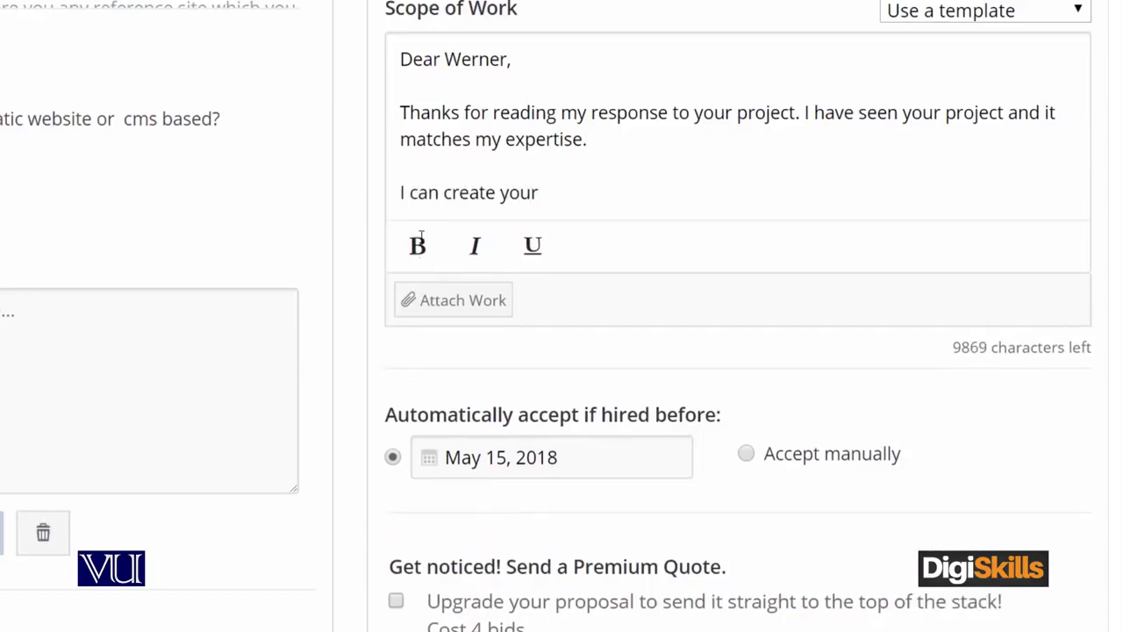
text(website in Wordp)
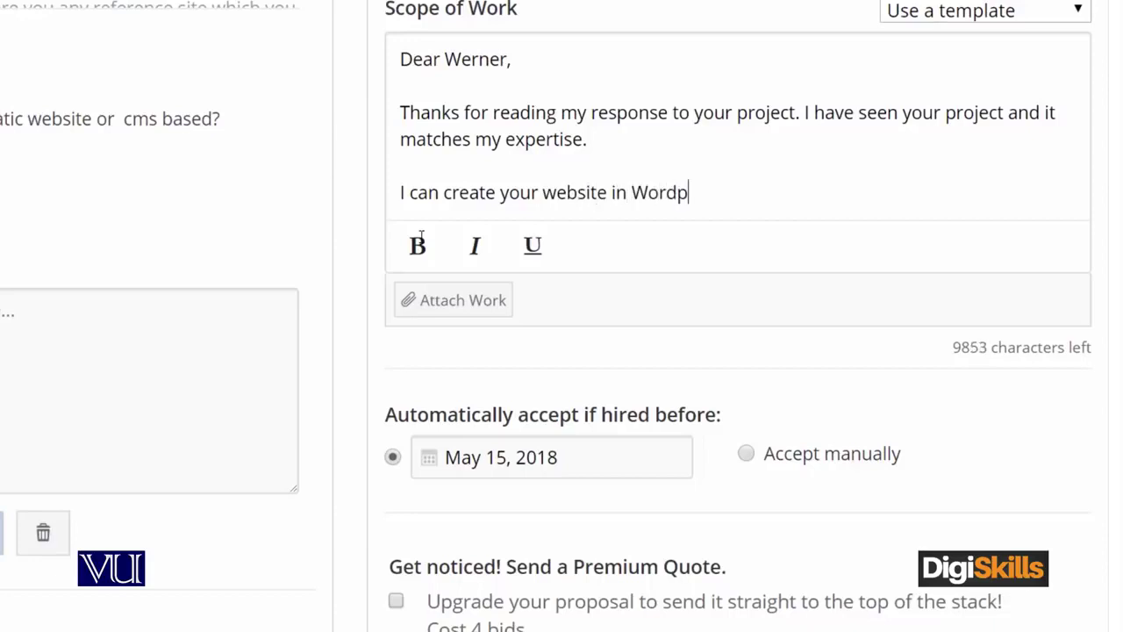
text(ress within 3 b)
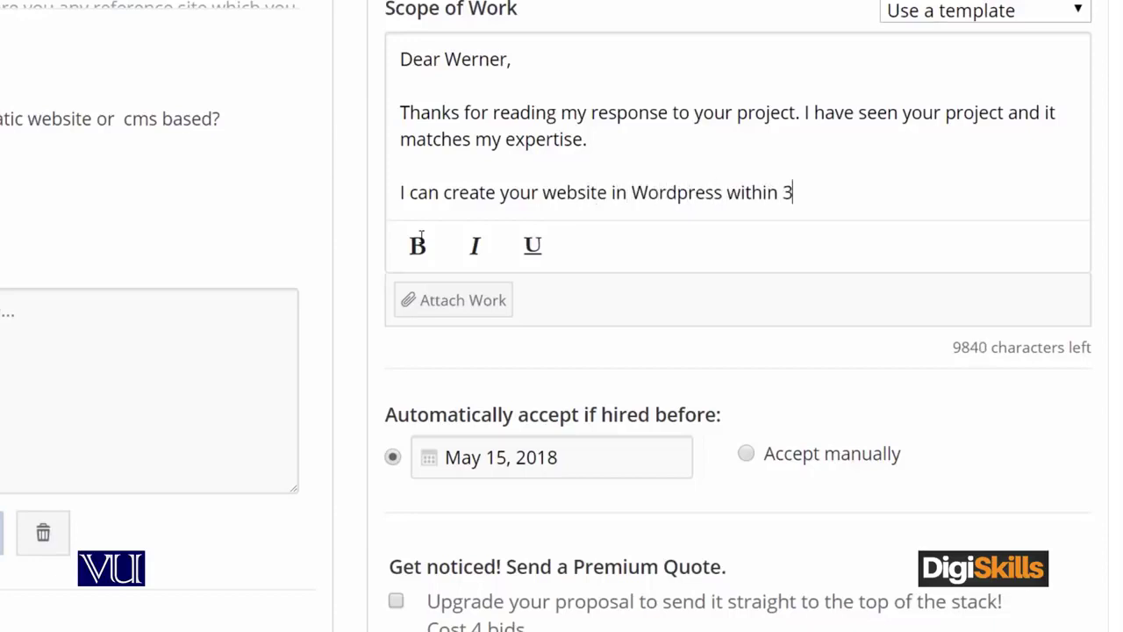
text(usiness days)
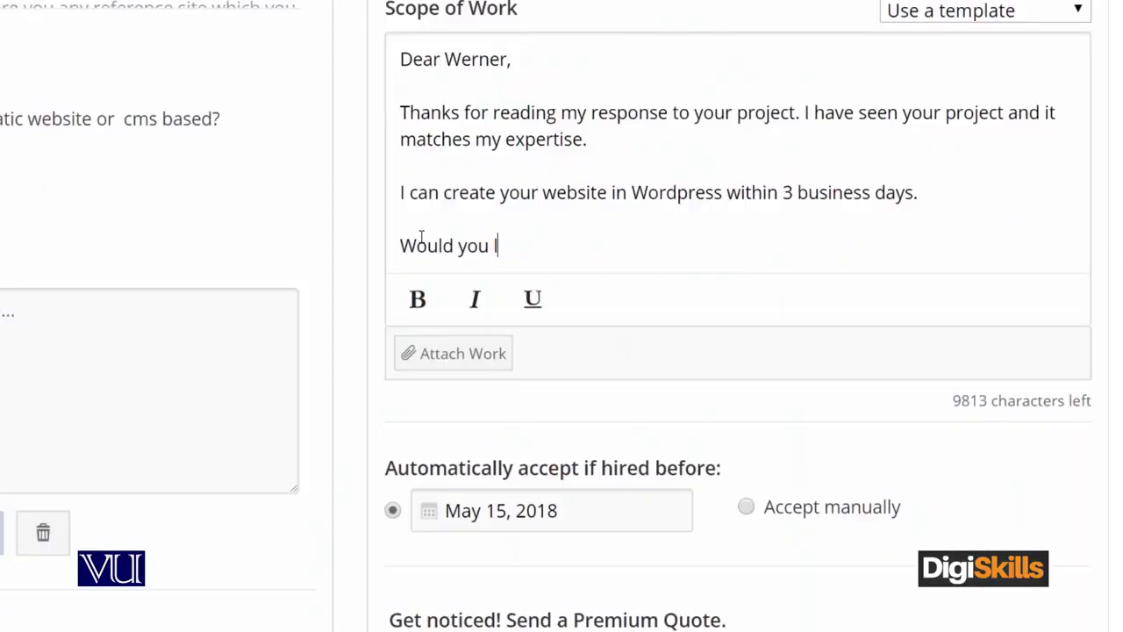
text(iok)
key(BackSpace)
key(BackSpace)
text(ke to see Free mock)
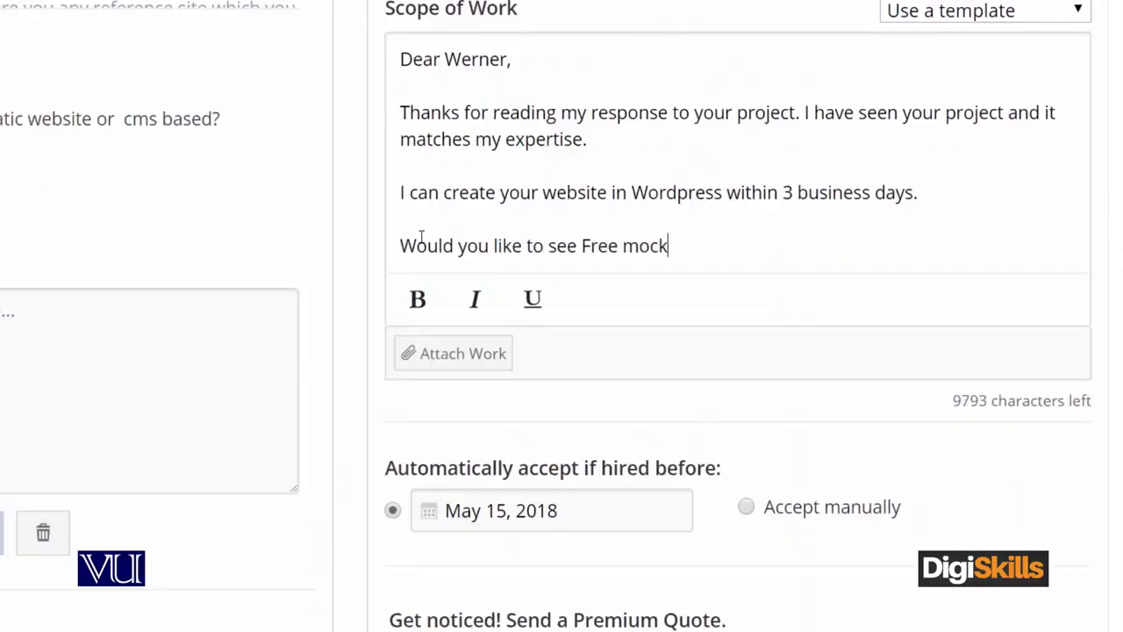
text(up of your )
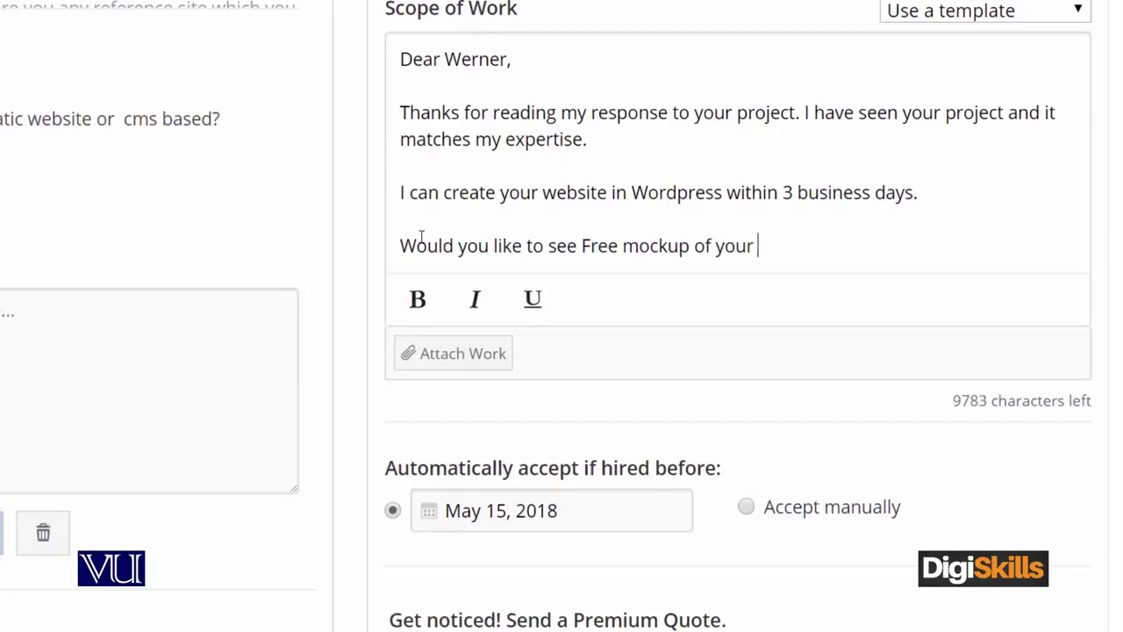
text(website home paghe)
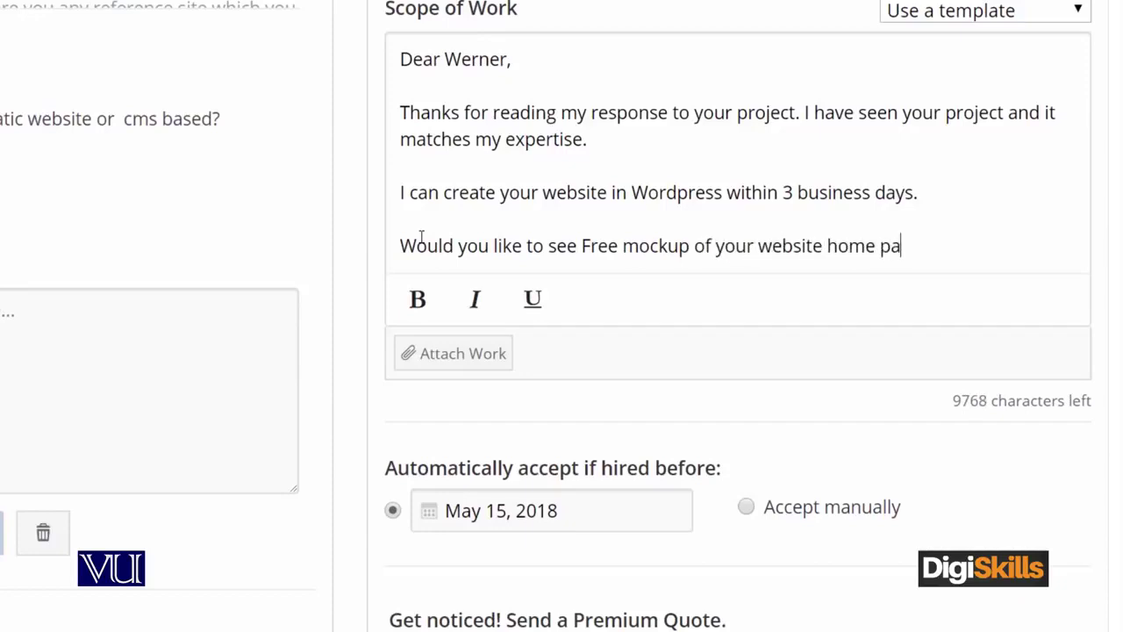
key(BackSpace)
key(BackSpace)
text(e withio)
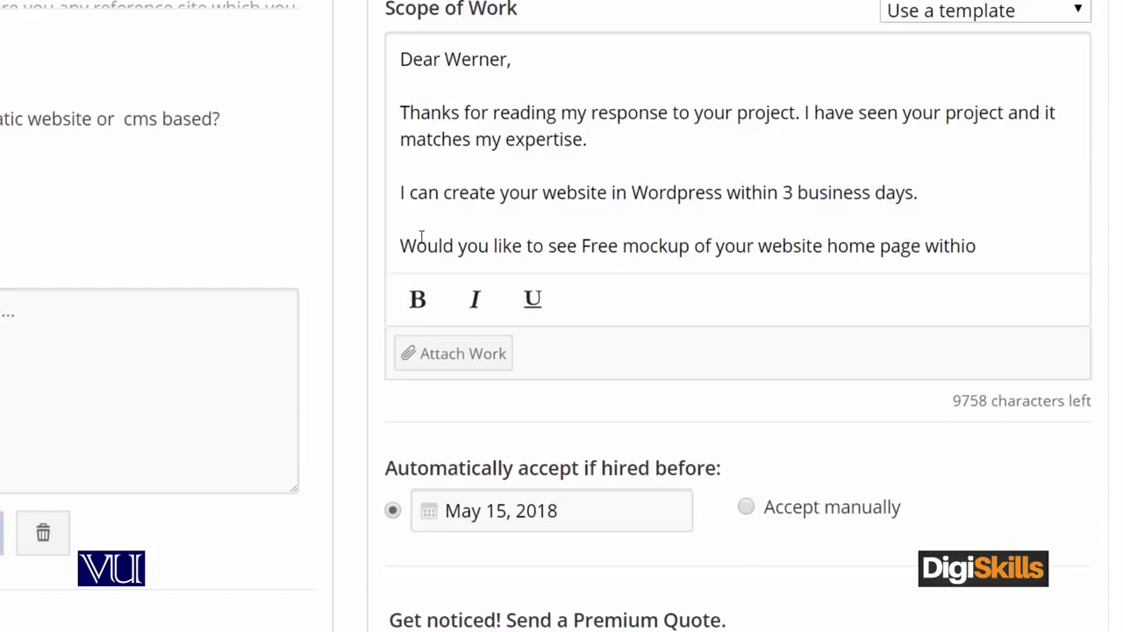
key(BackSpace)
text(n 24 hours?)
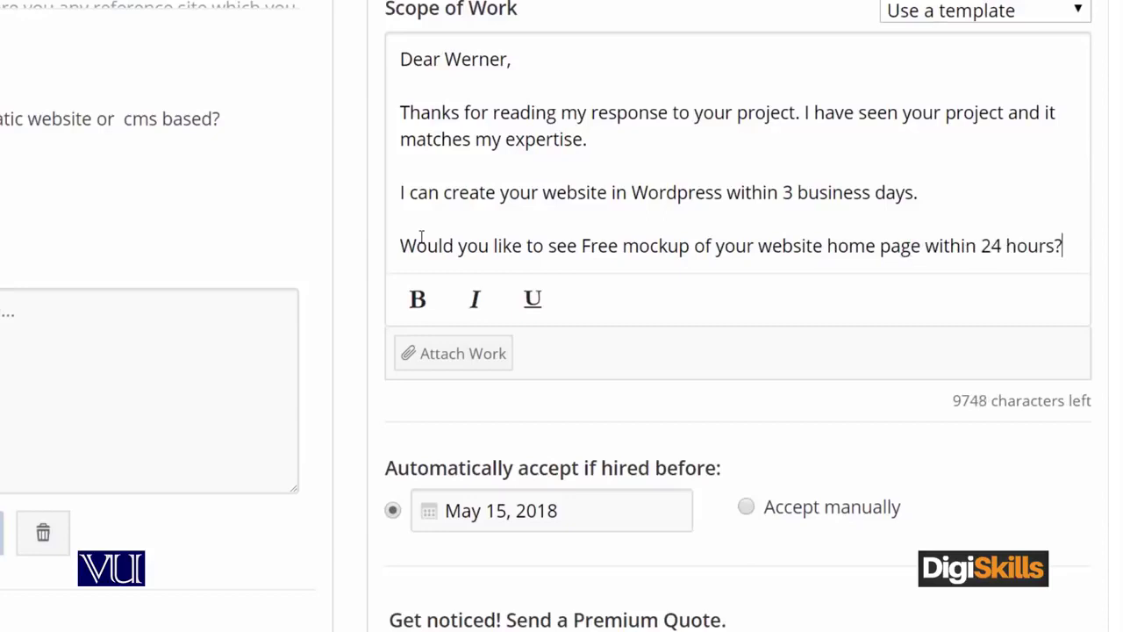